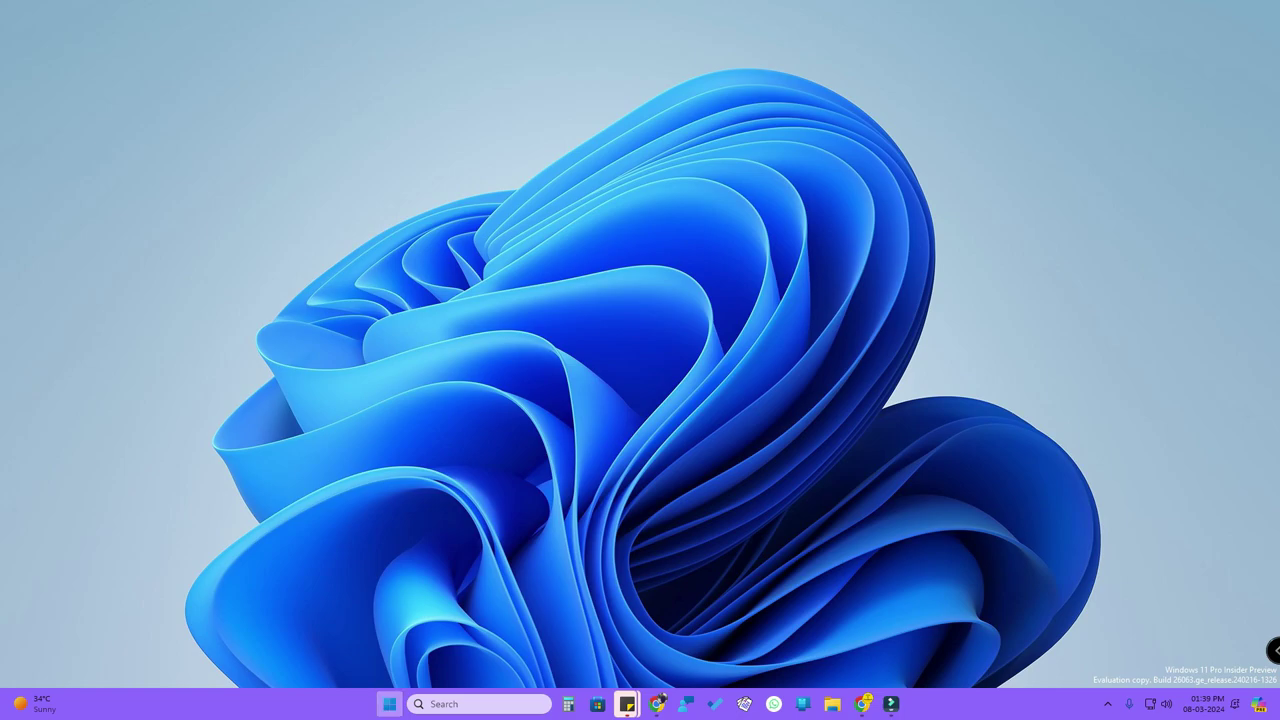
- Open the Sound page of the Windows system settings
right_click(389, 704)
click(389, 580)
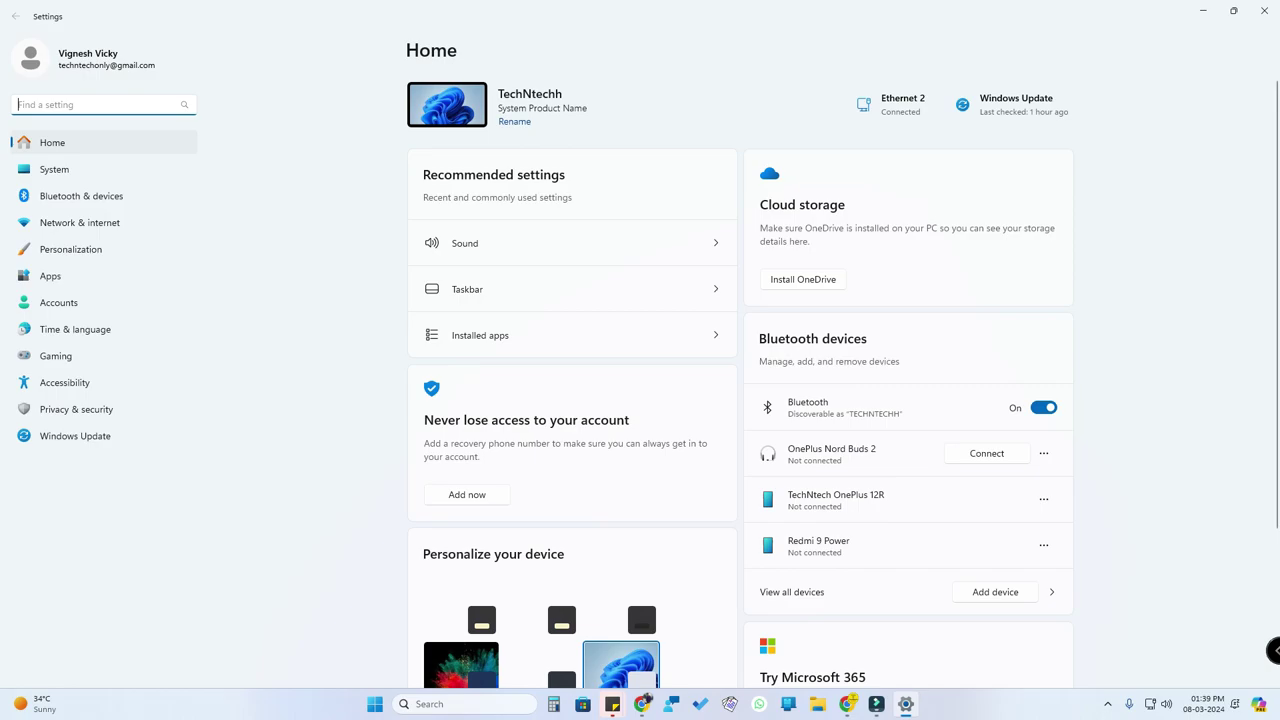
click(54, 169)
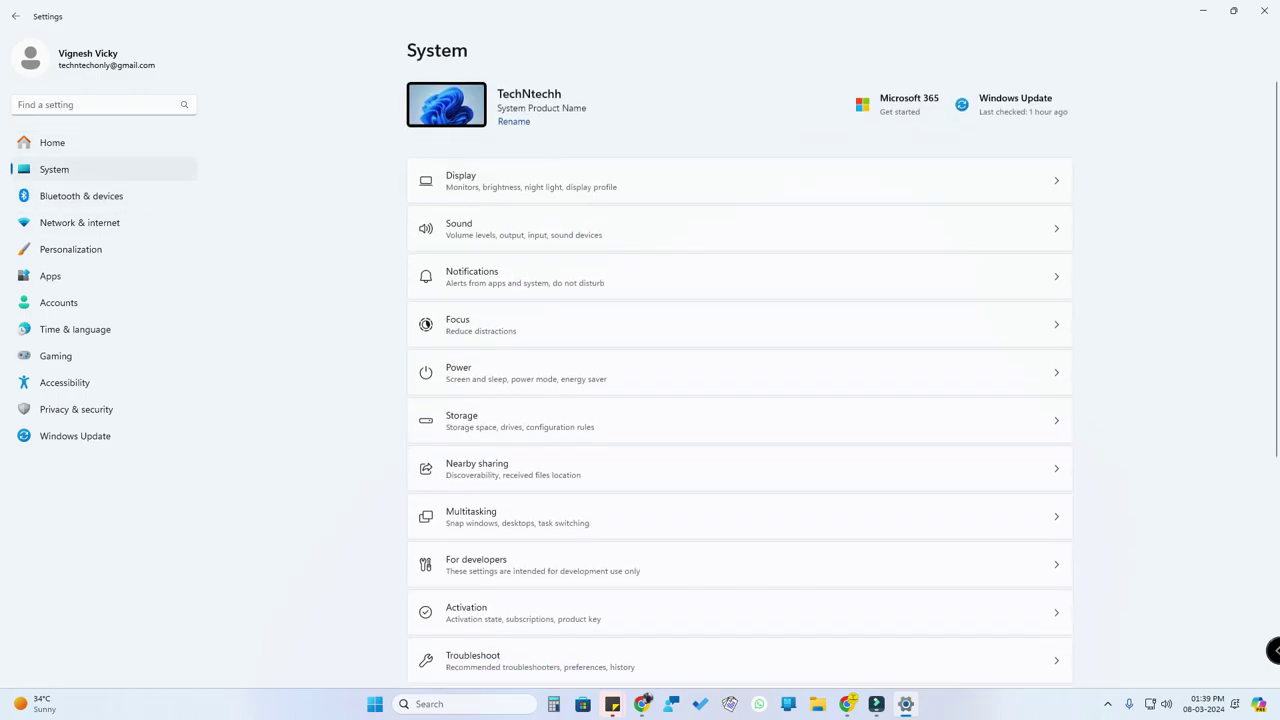
click(459, 228)
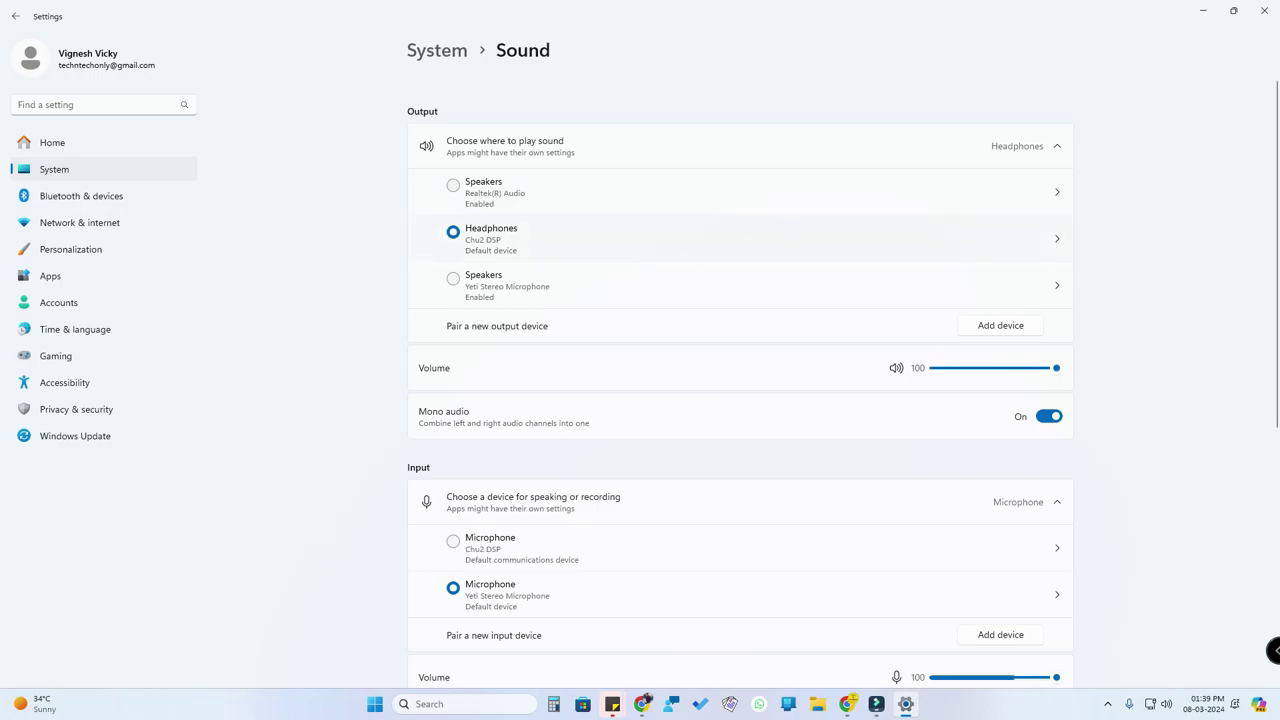
- Look at the properties of the Chu2 DSP headphones, return to the Sound page and turn off Mono audio
click(1056, 238)
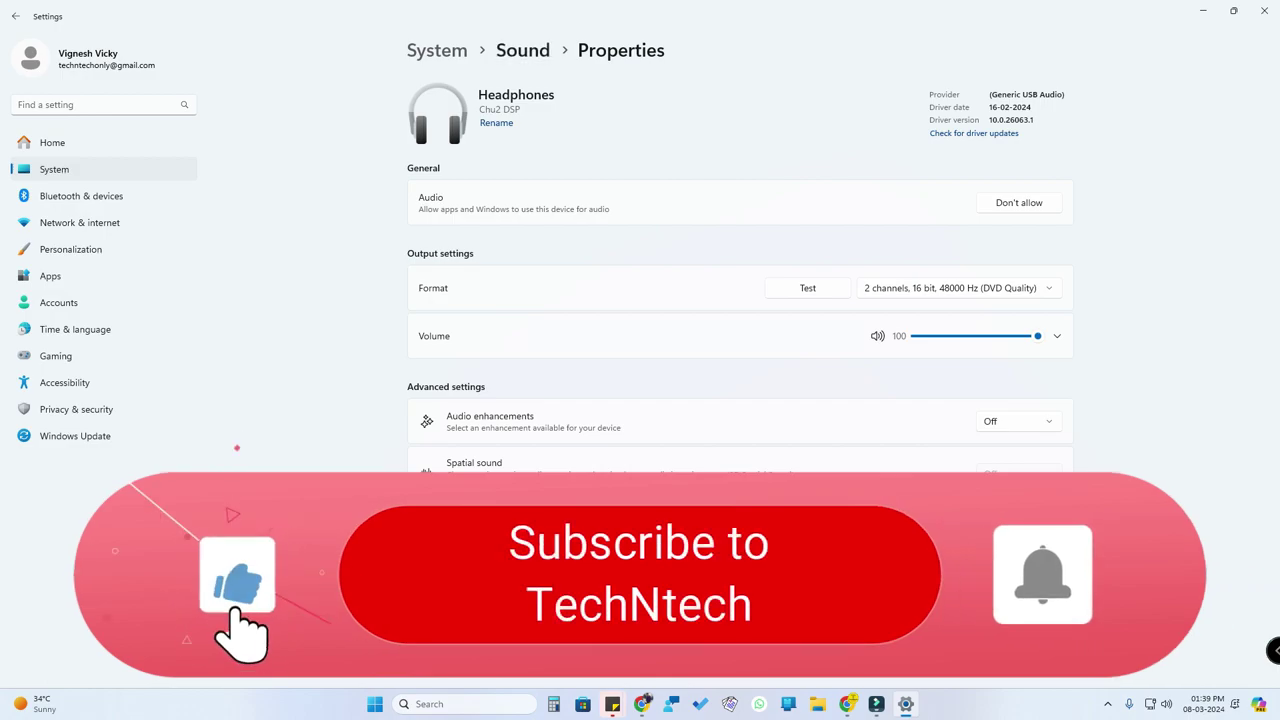
click(522, 50)
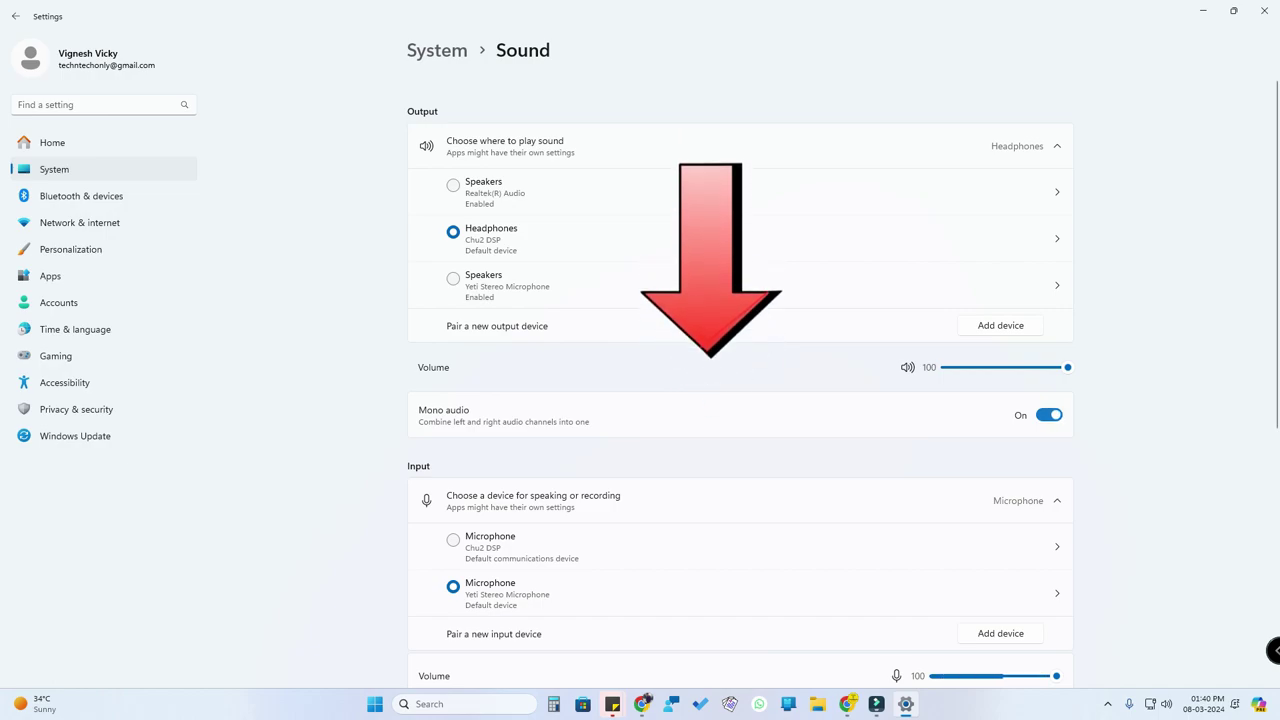
click(1048, 414)
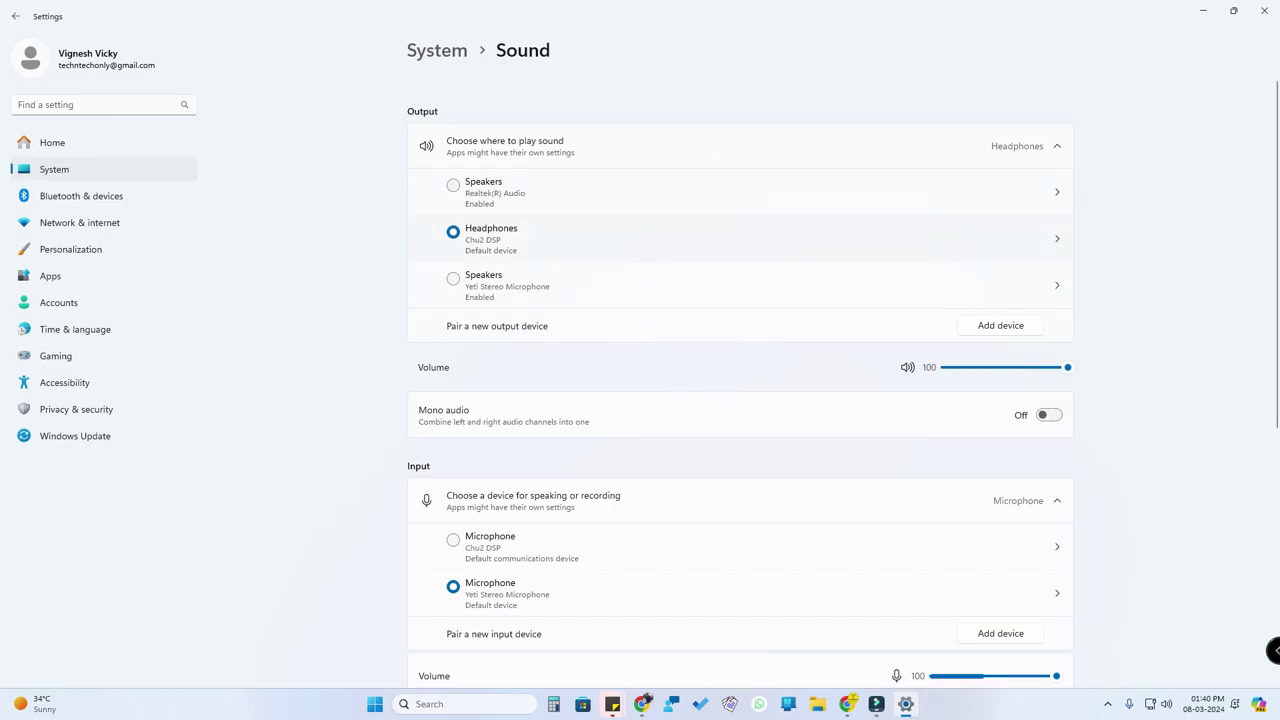
- Set the Chu2 DSP headphones' output format to 2 channels, 24 bit, 96000 Hz (Studio Quality)
click(1056, 238)
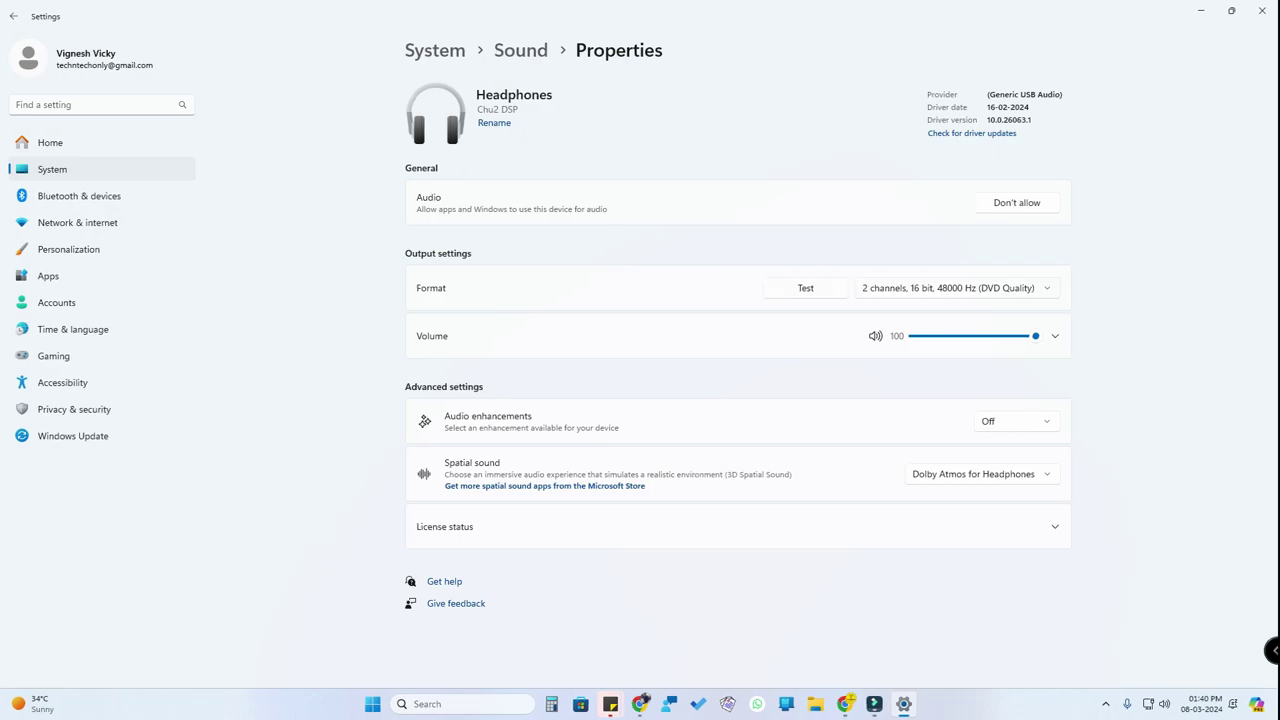
click(957, 288)
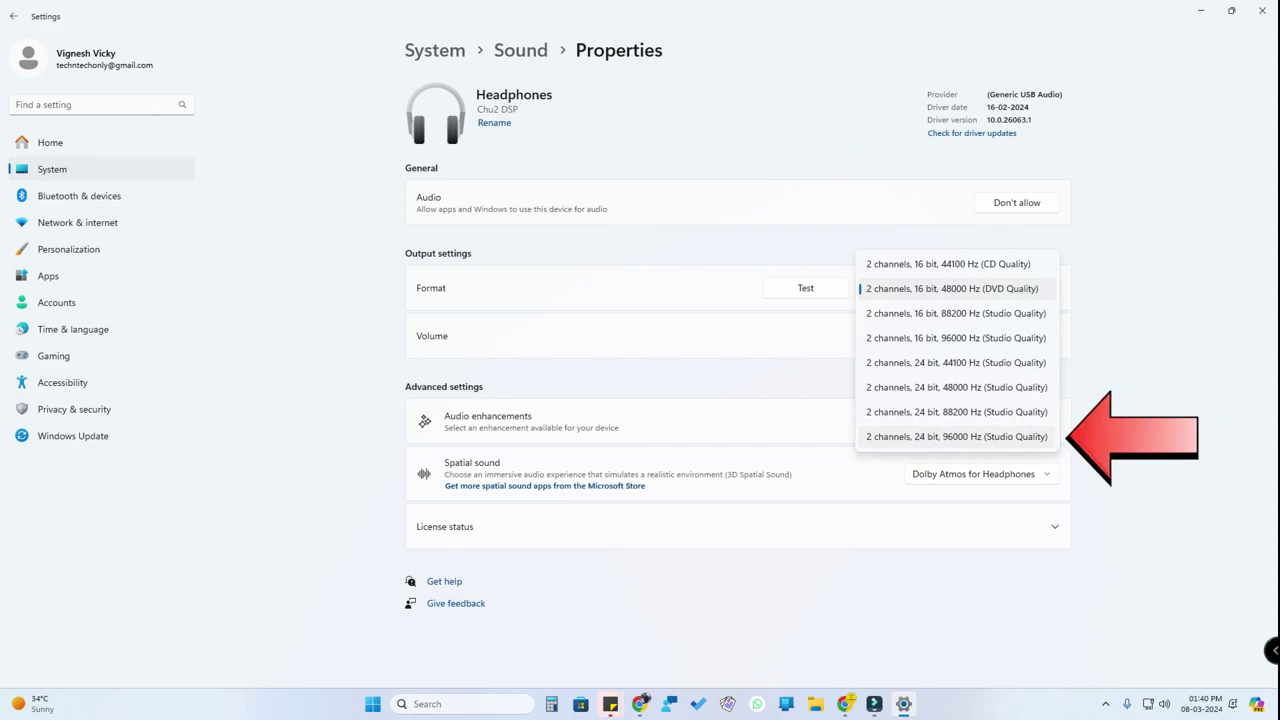
click(957, 436)
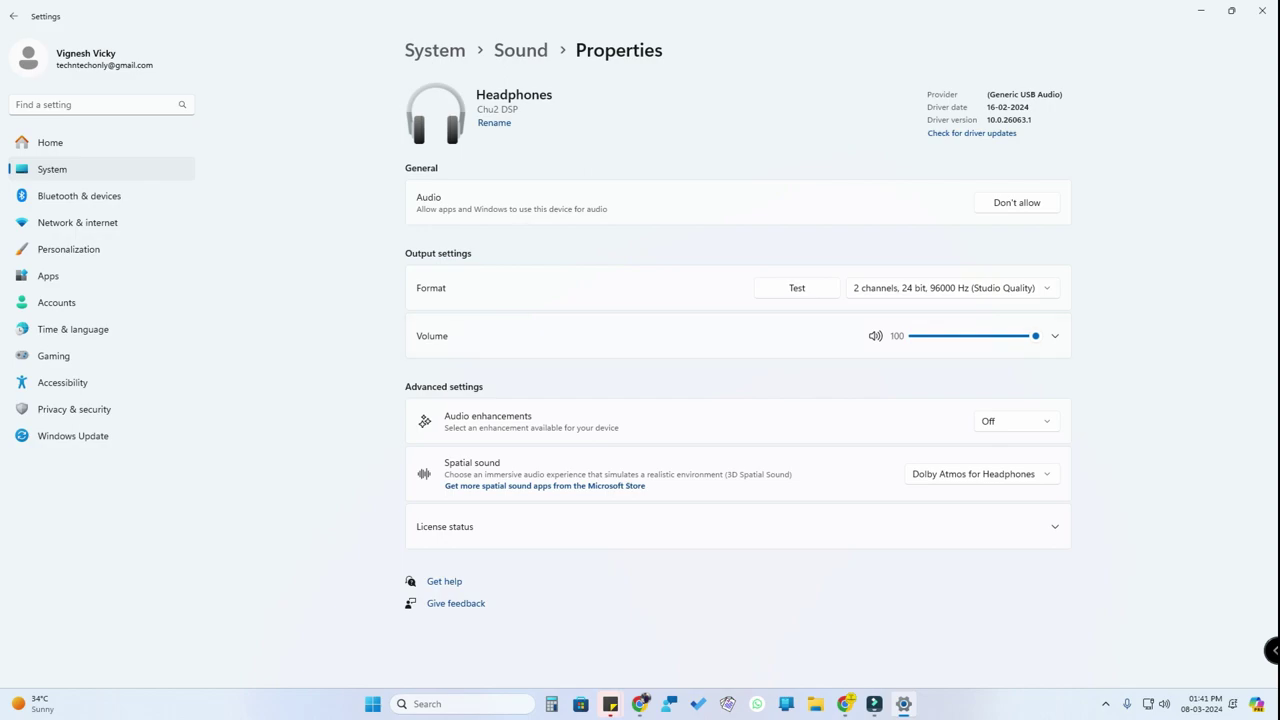
- Set the headphones' audio enhancements to Device Default Effects and the spatial sound to Windows Sonic for Headphones
click(1016, 421)
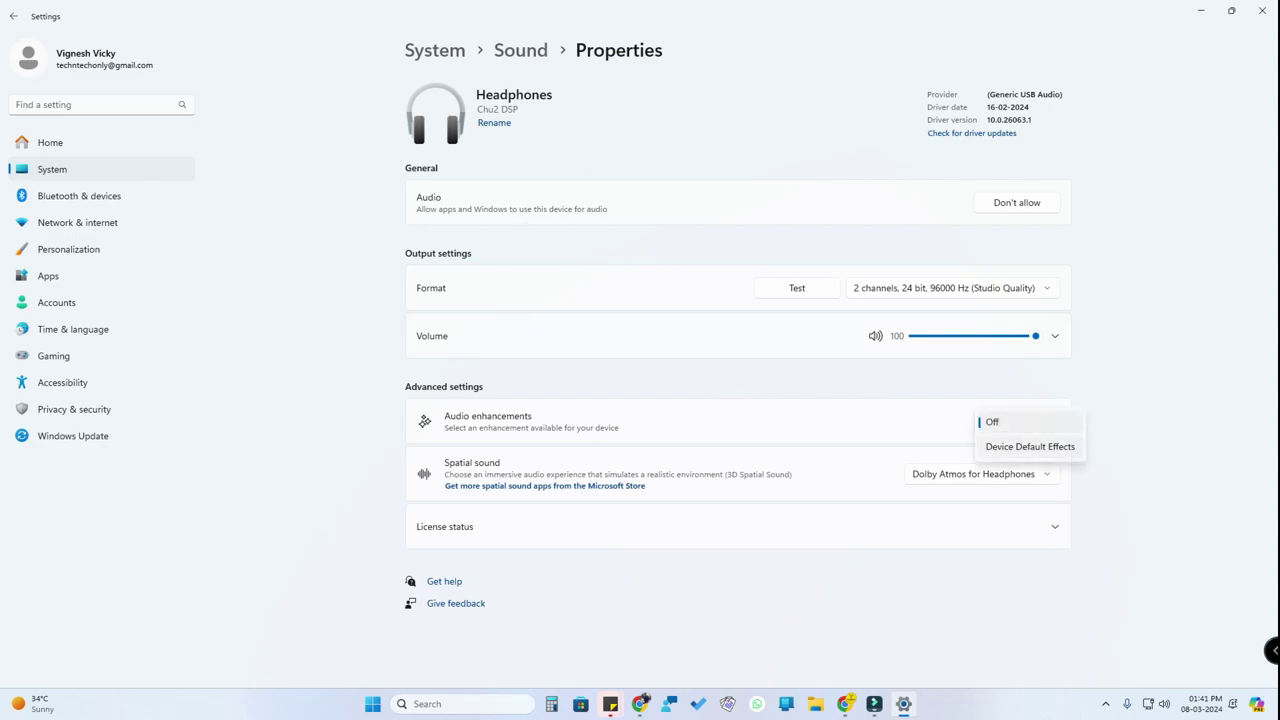
click(1029, 446)
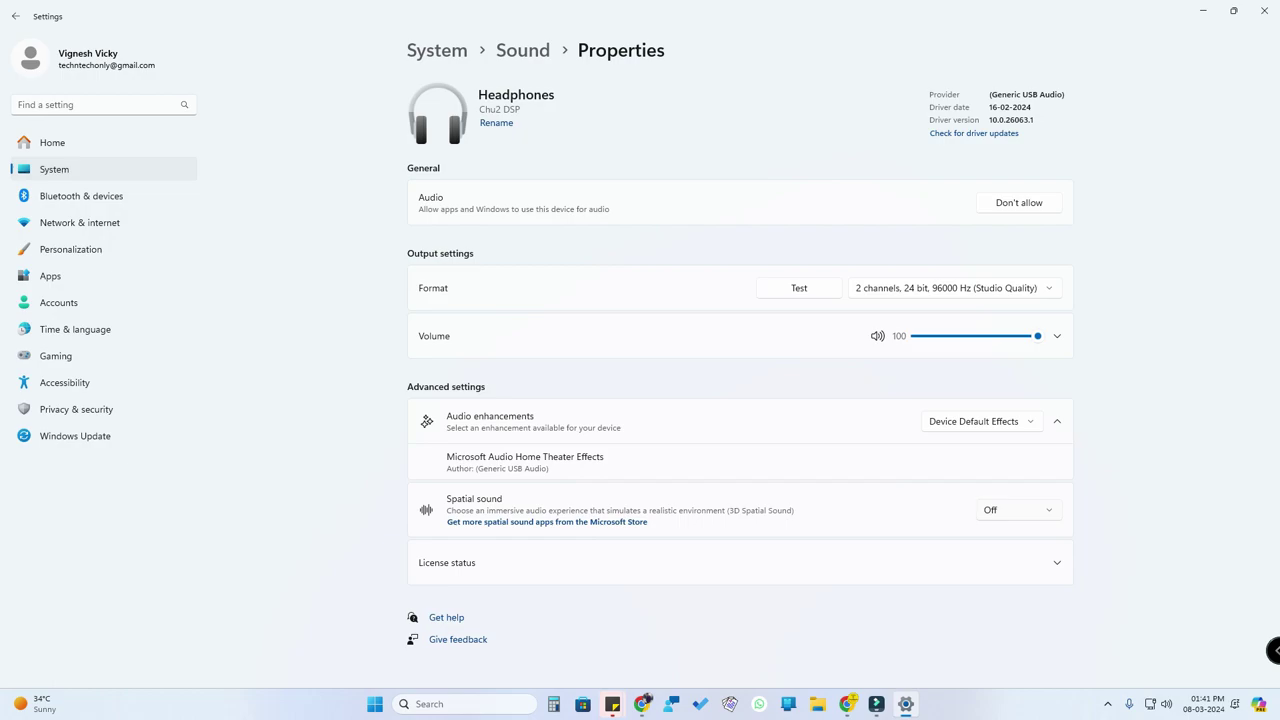
click(1018, 510)
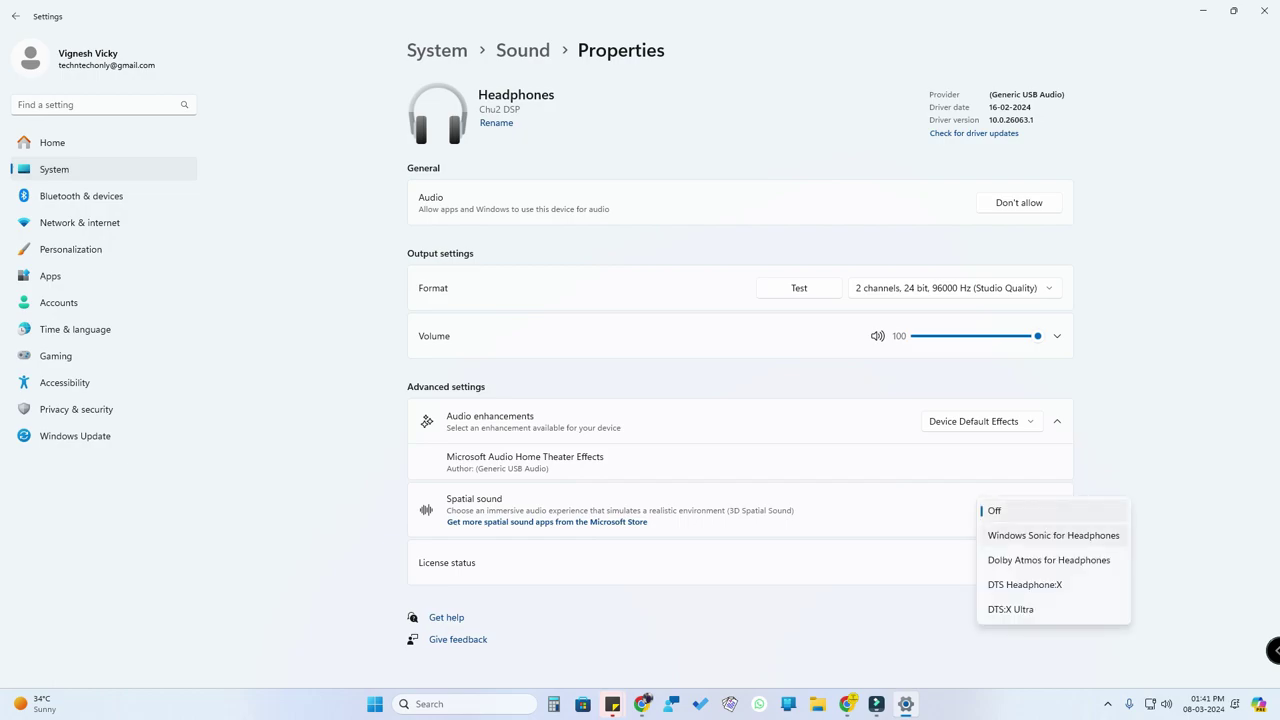
key(Return)
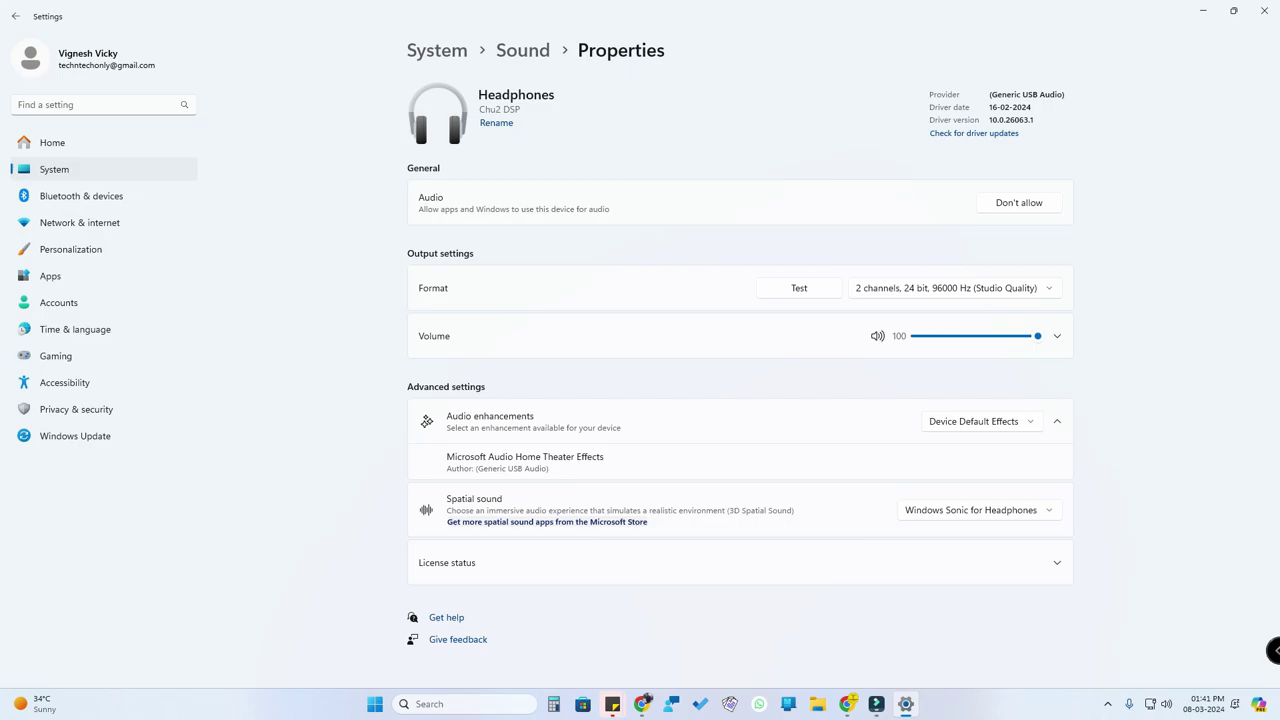
- Get more spatial sound apps from the Microsoft Store and launch Dolby Access, skipping its purchase offer
key(Return)
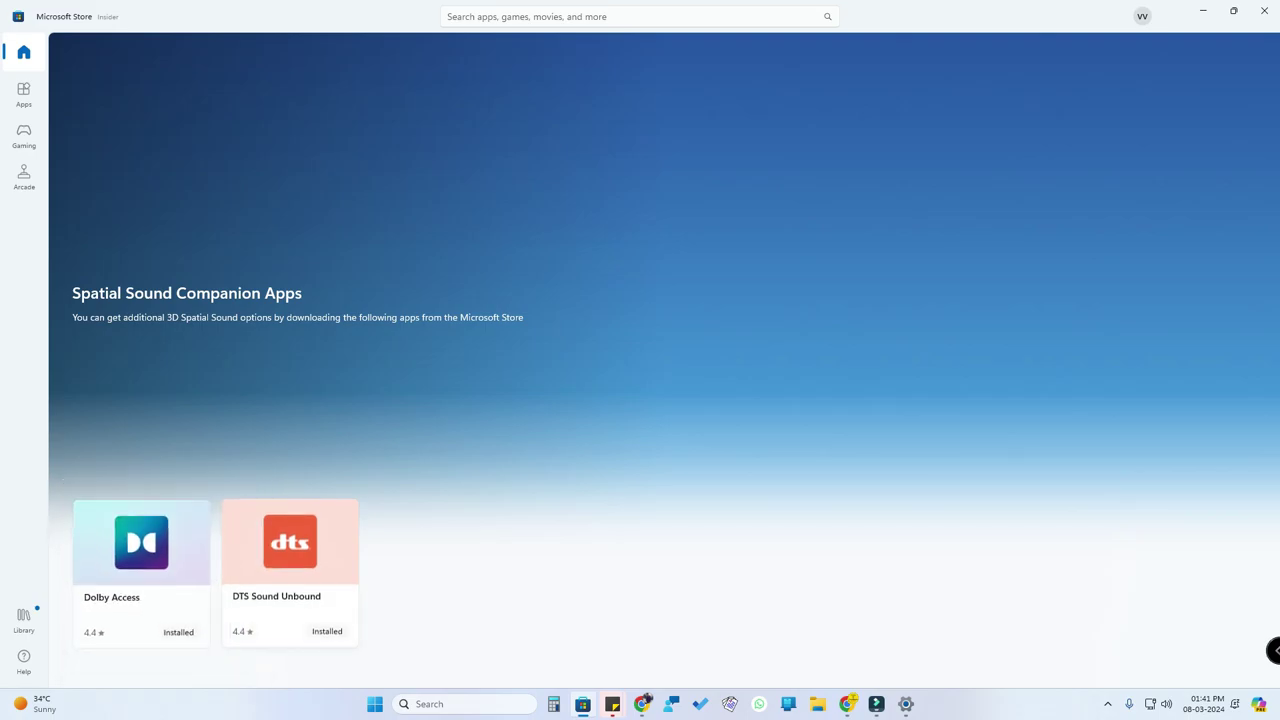
mouse_move(141, 573)
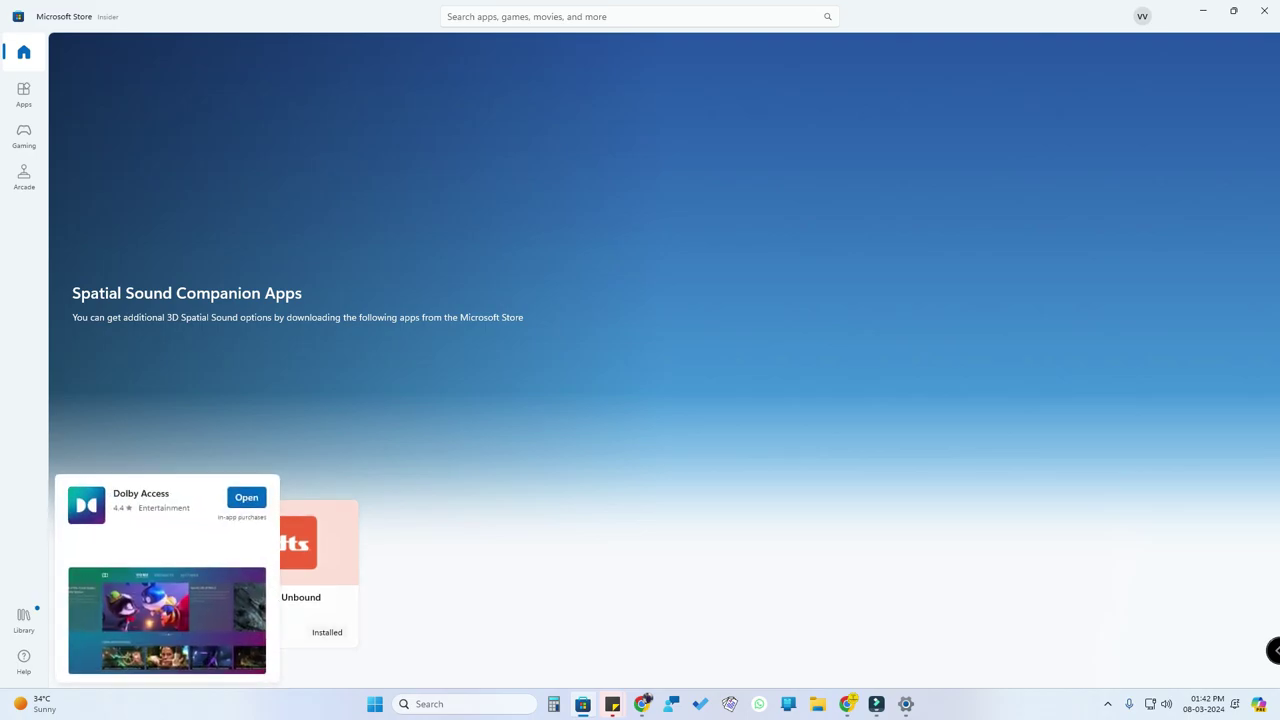
click(246, 497)
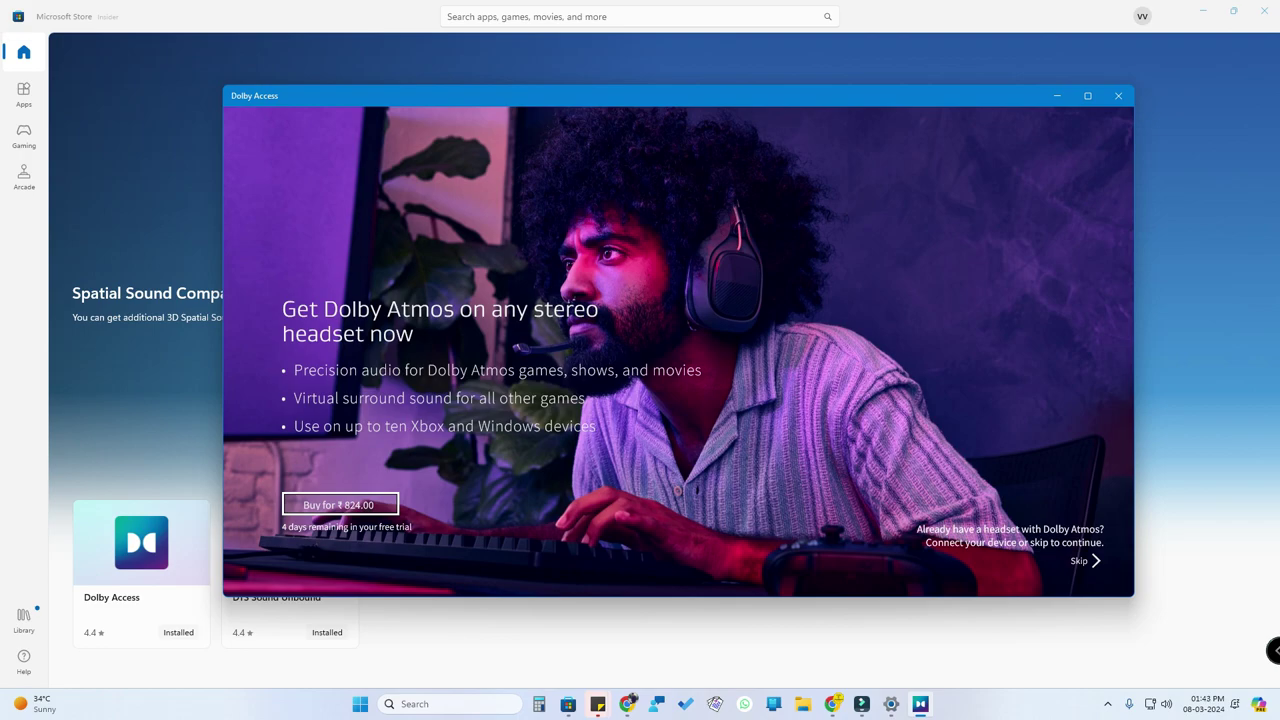
click(1085, 560)
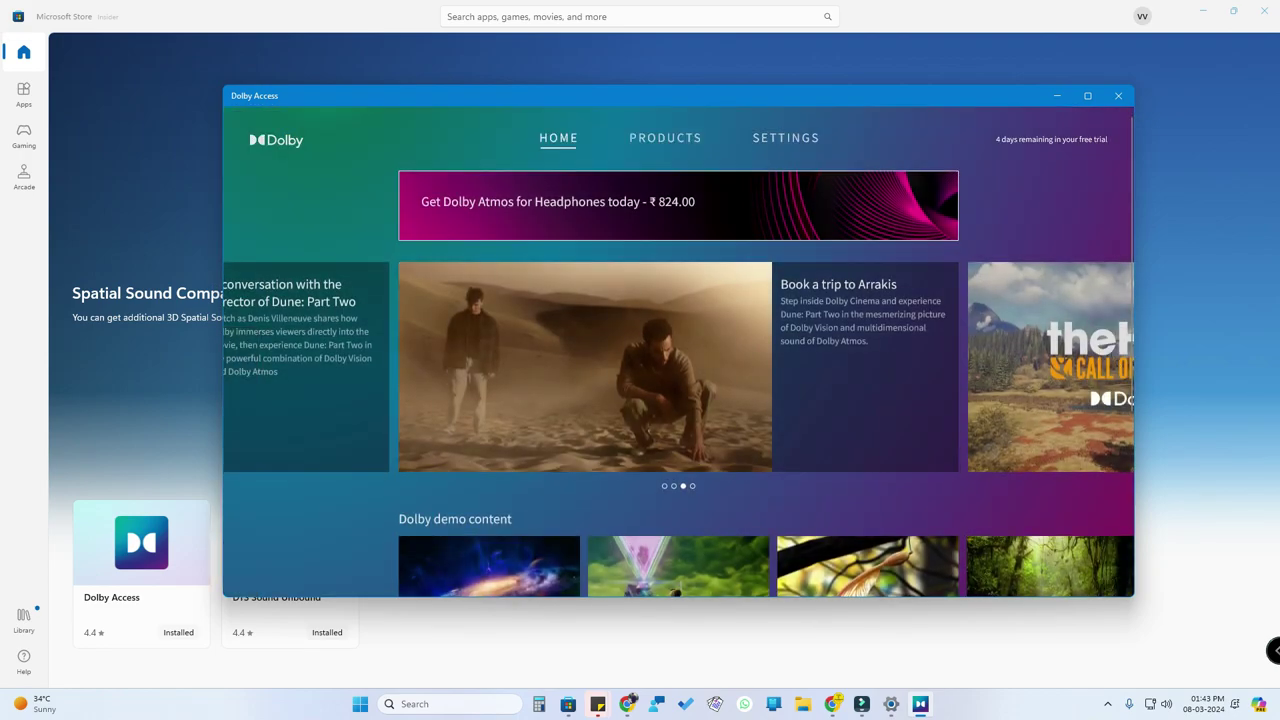
drag(678, 95, 548, 69)
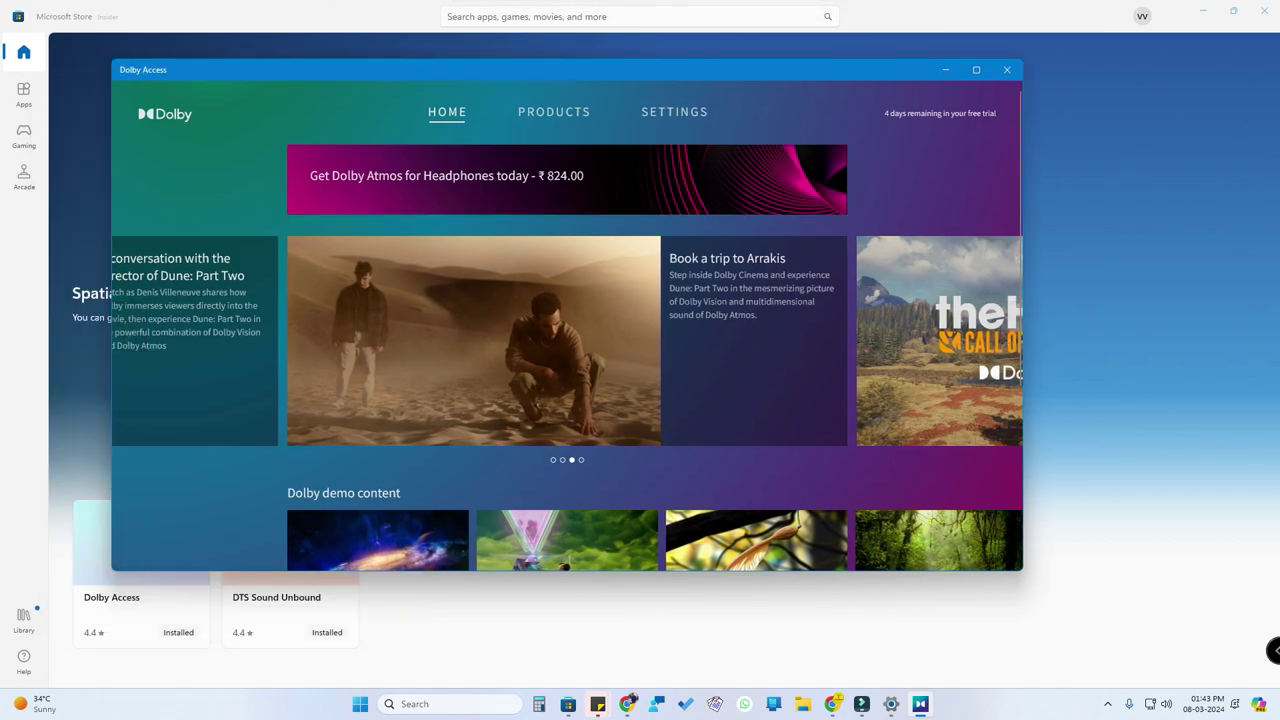
- Look through the Dolby Access products for home theater and for headphones
click(554, 112)
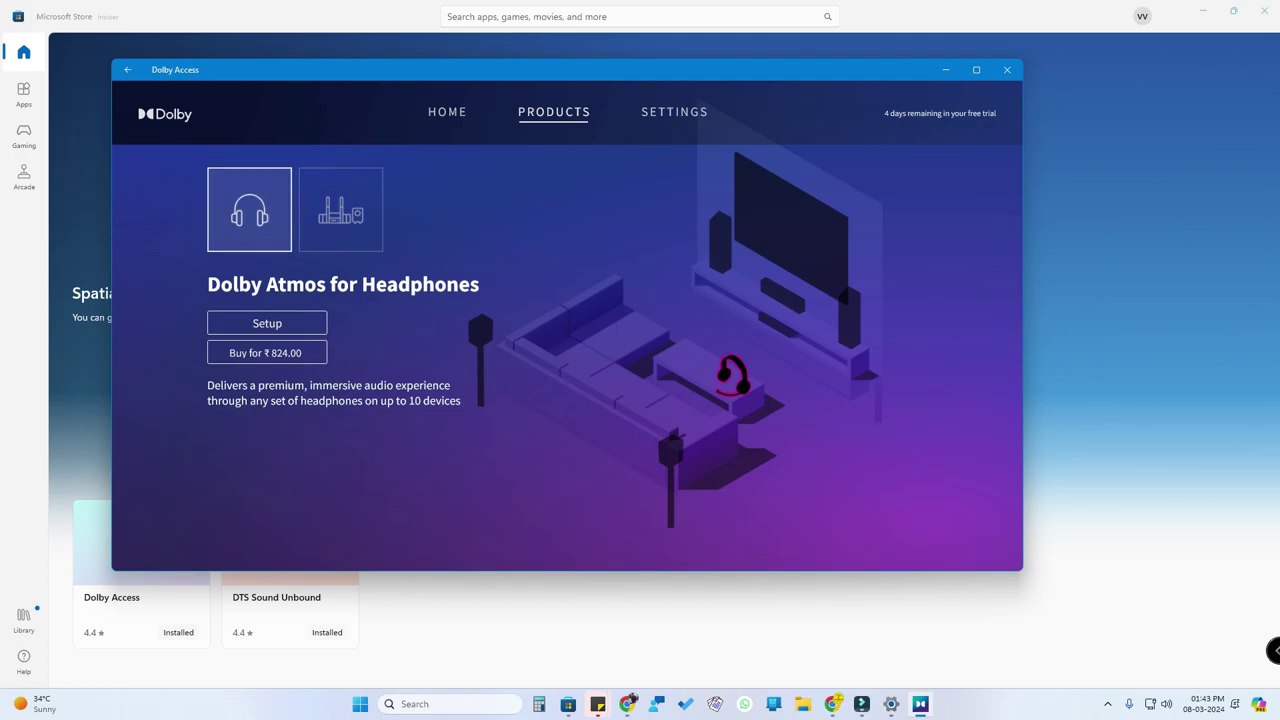
click(340, 209)
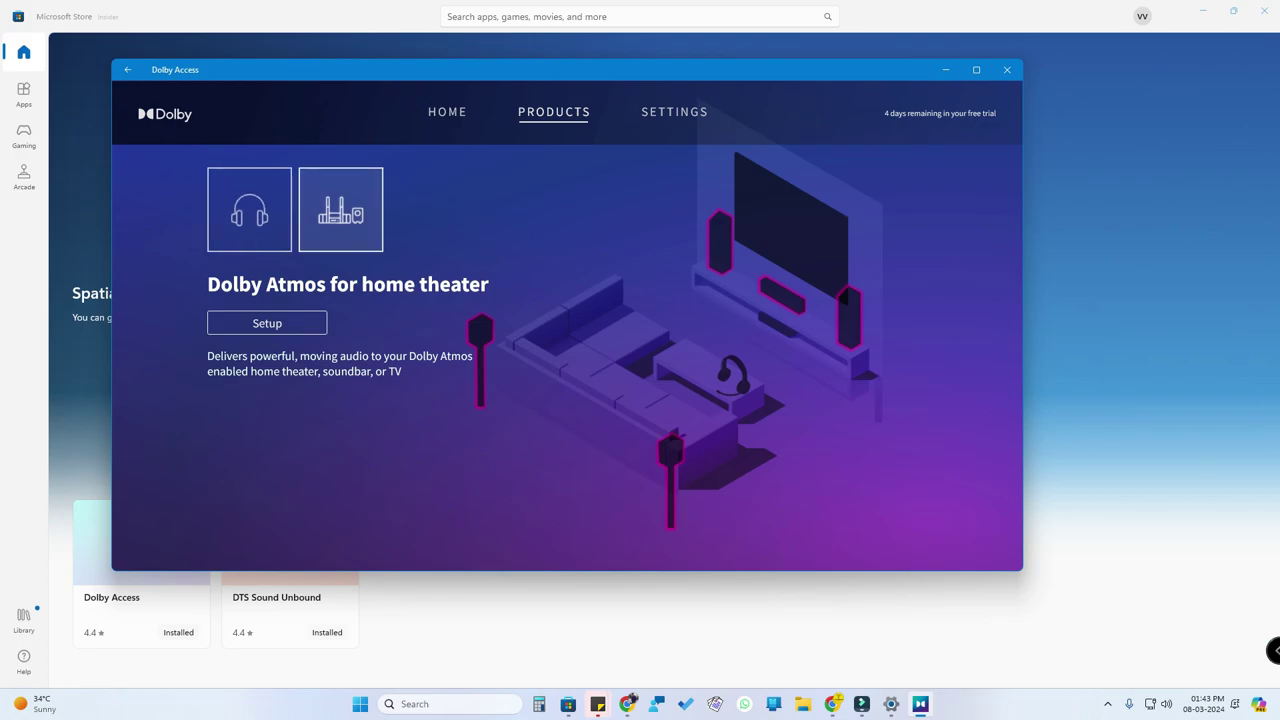
click(249, 209)
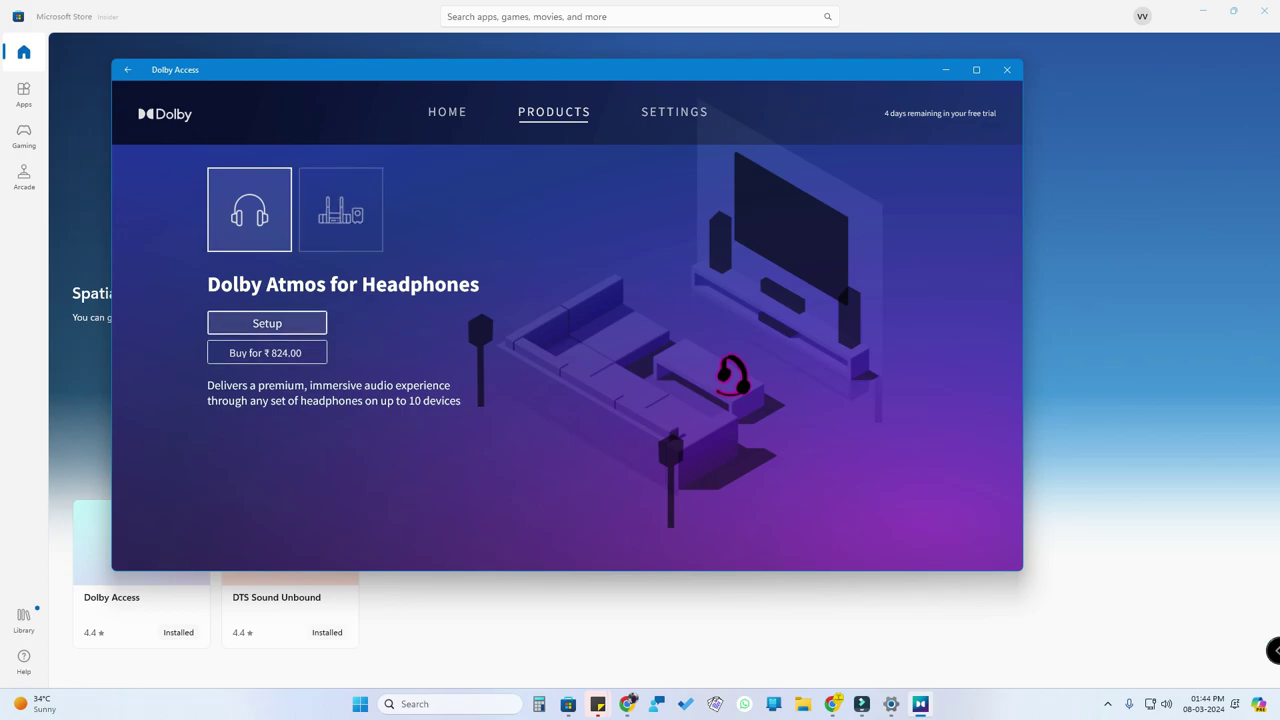
- Complete the Dolby Atmos for Headphones setup with Headphones (Chu2 DSP) as the audio device
click(267, 323)
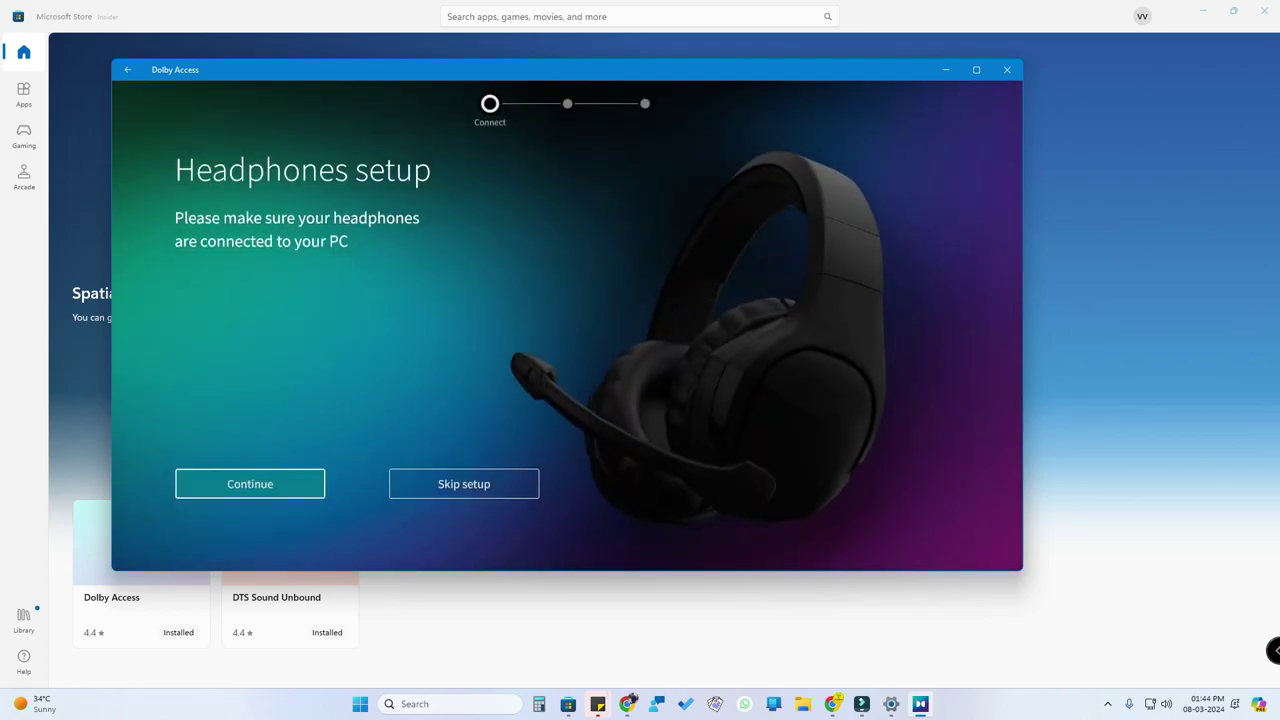
key(Return)
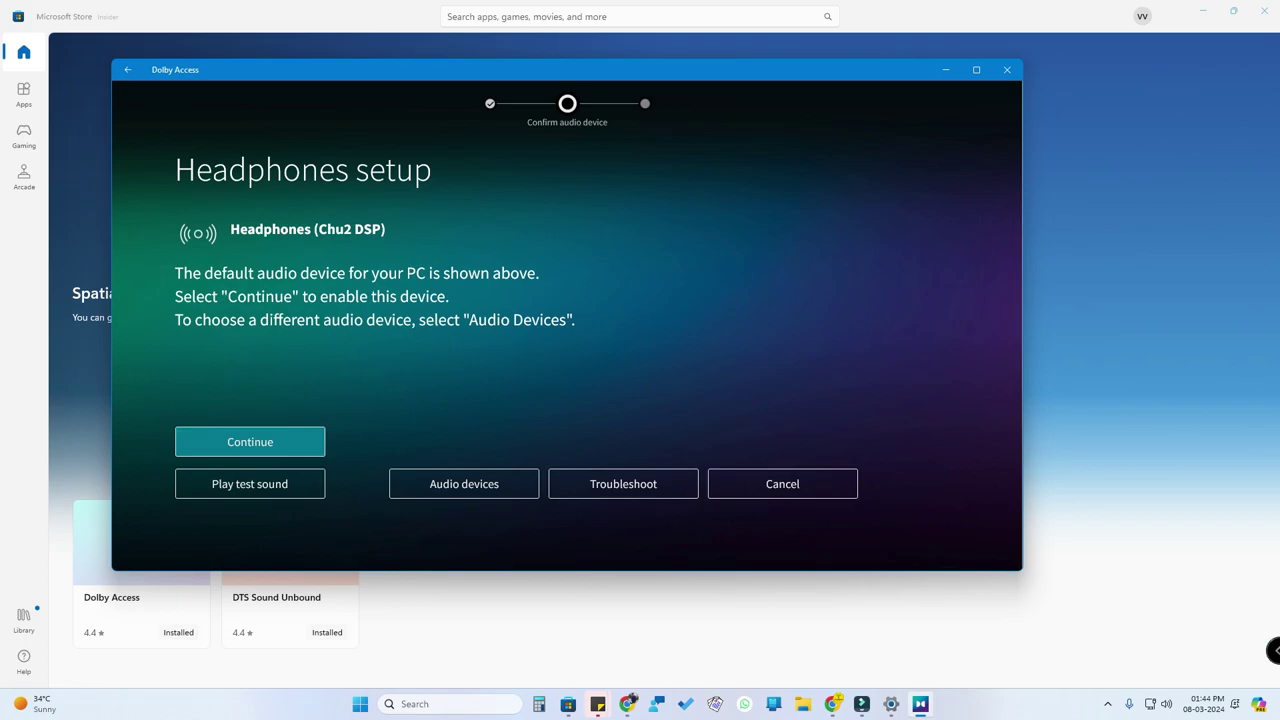
key(Tab)
key(Return)
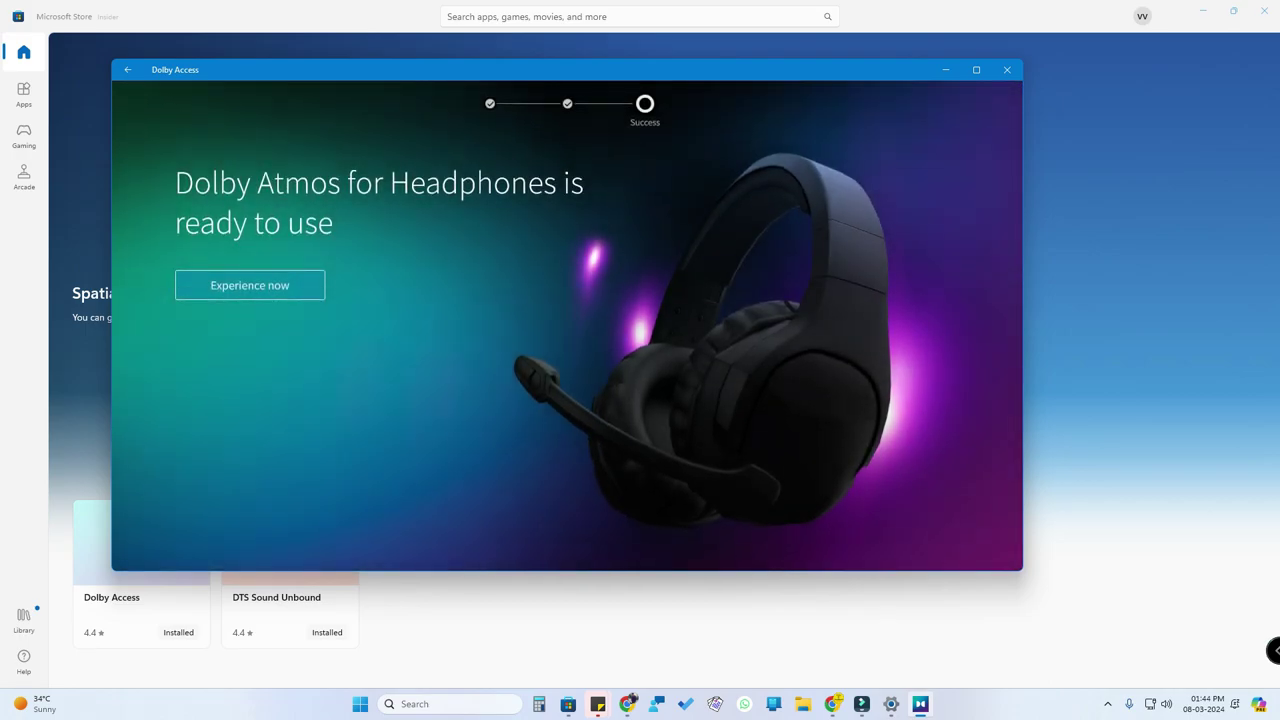
click(250, 285)
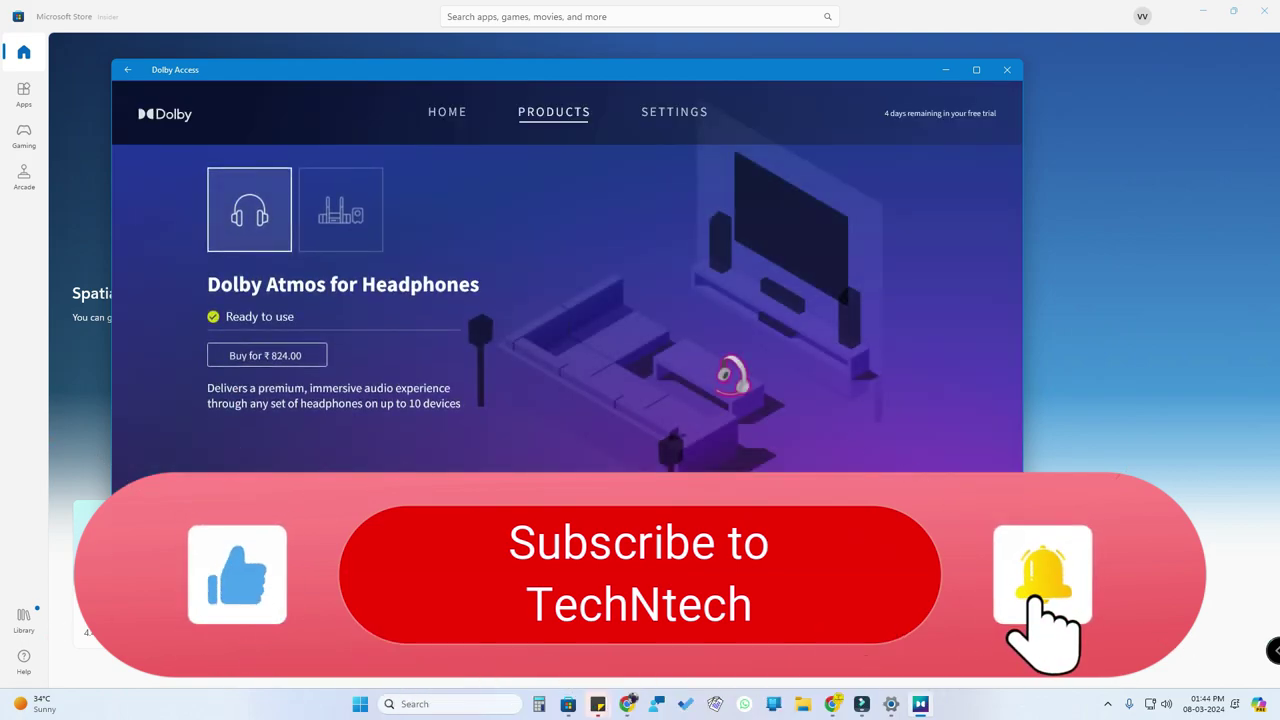
- Switch back to Windows Settings and review the spatial sound options offered for the headphones
click(945, 70)
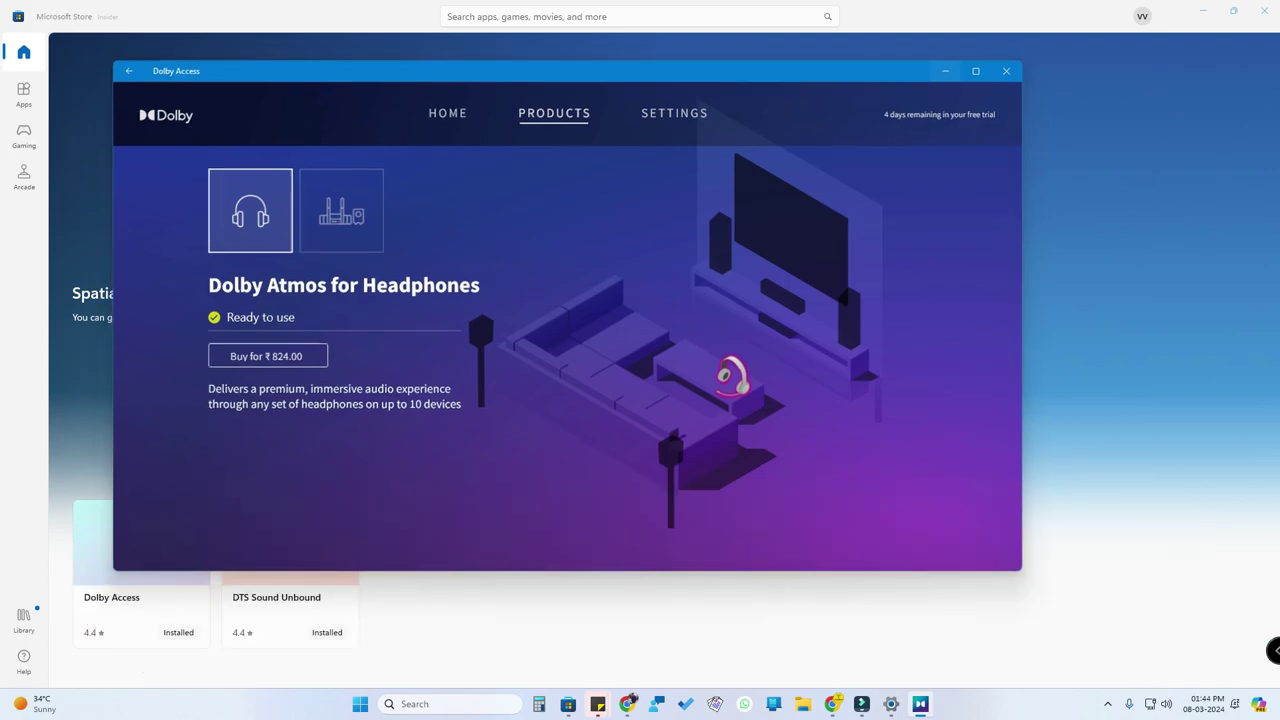
click(891, 704)
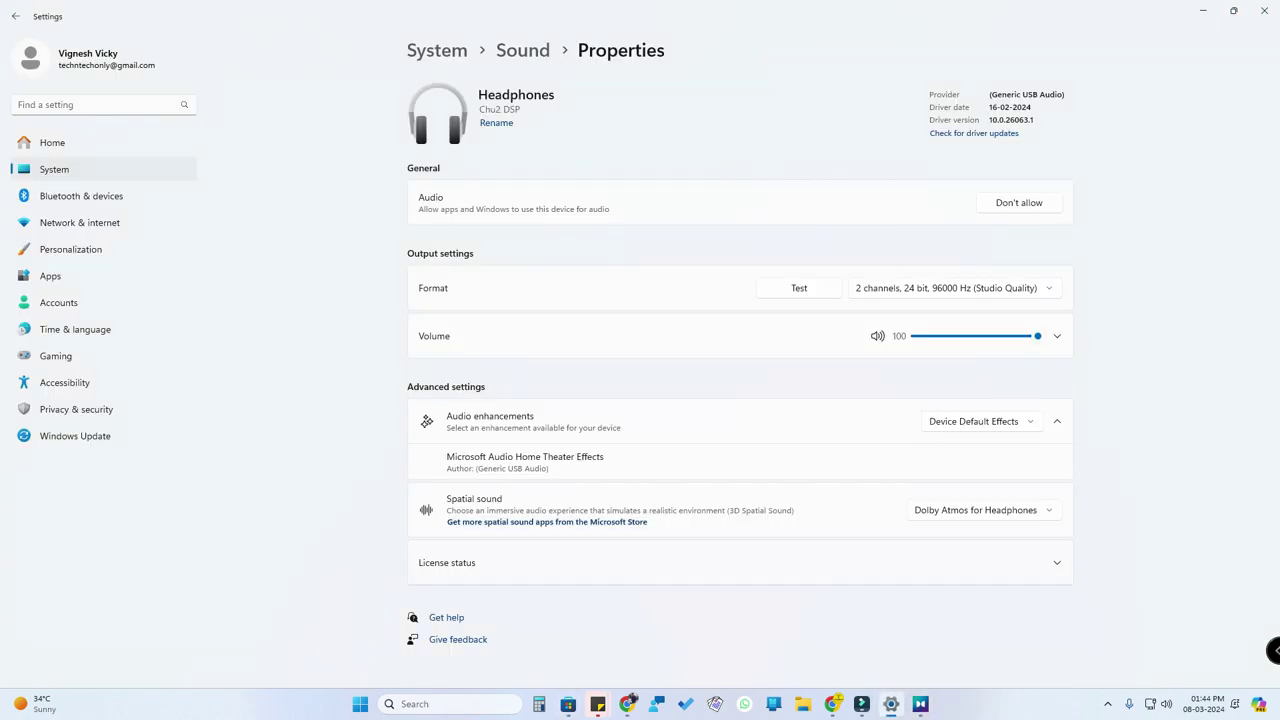
click(975, 510)
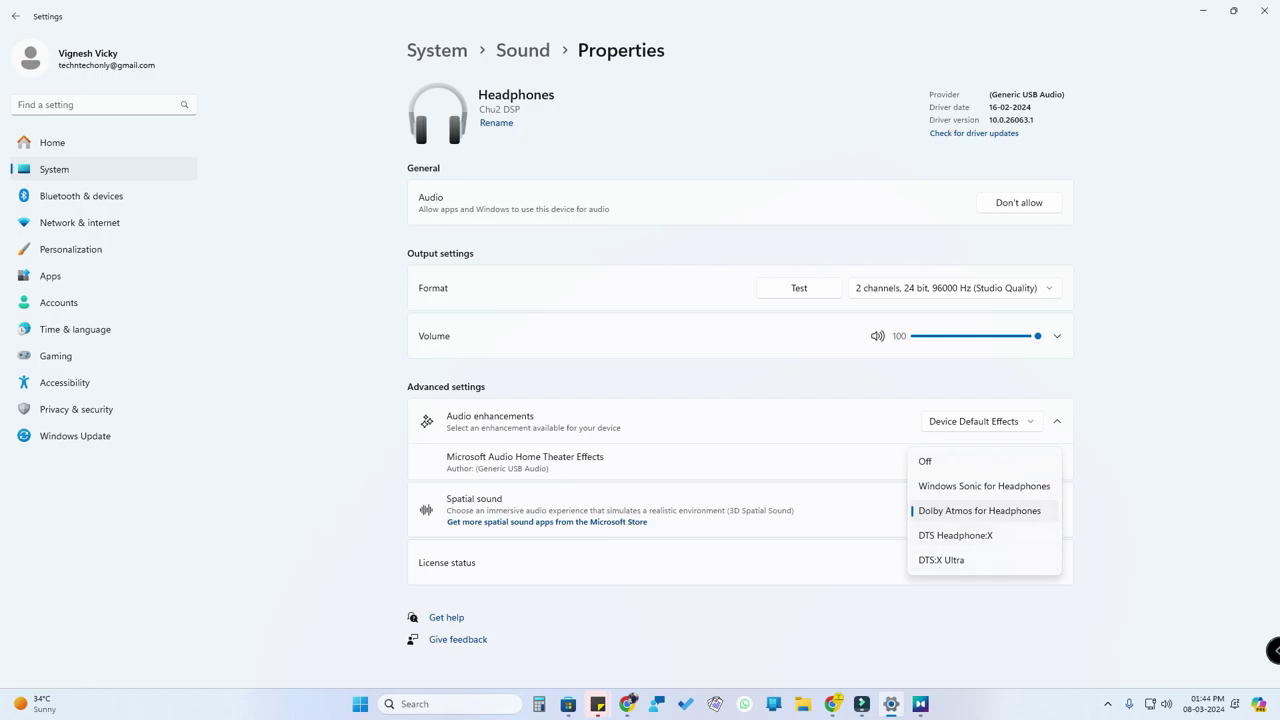
key(Escape)
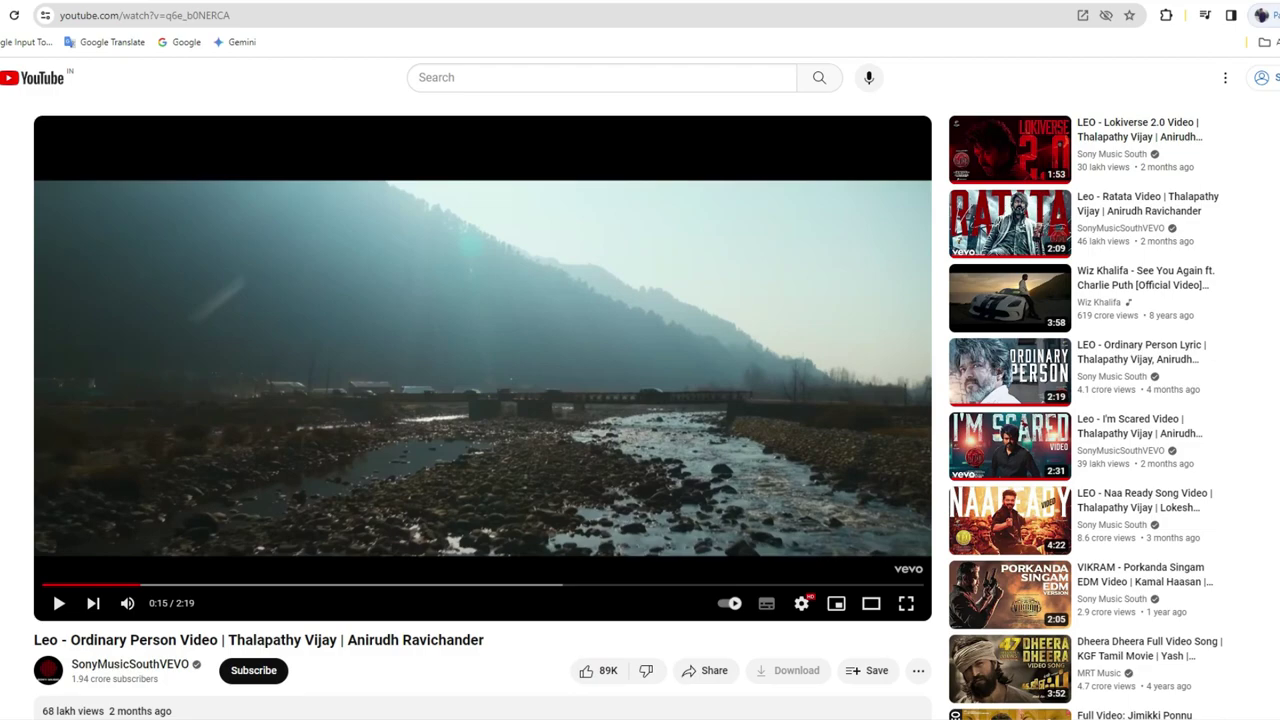
- Play and pause the Leo - Ordinary Person video on YouTube, and play Kannum Kannum Kollaiyadithaal on Netflix to test the sound
key(space)
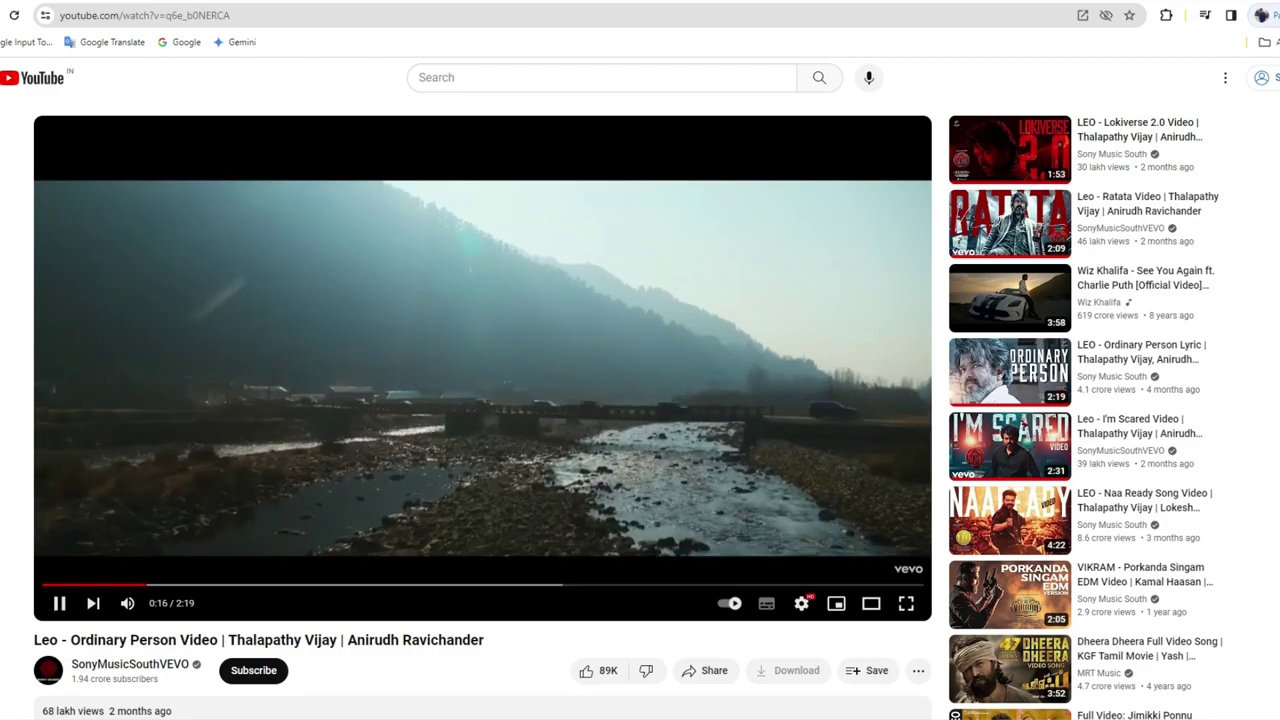
key(space)
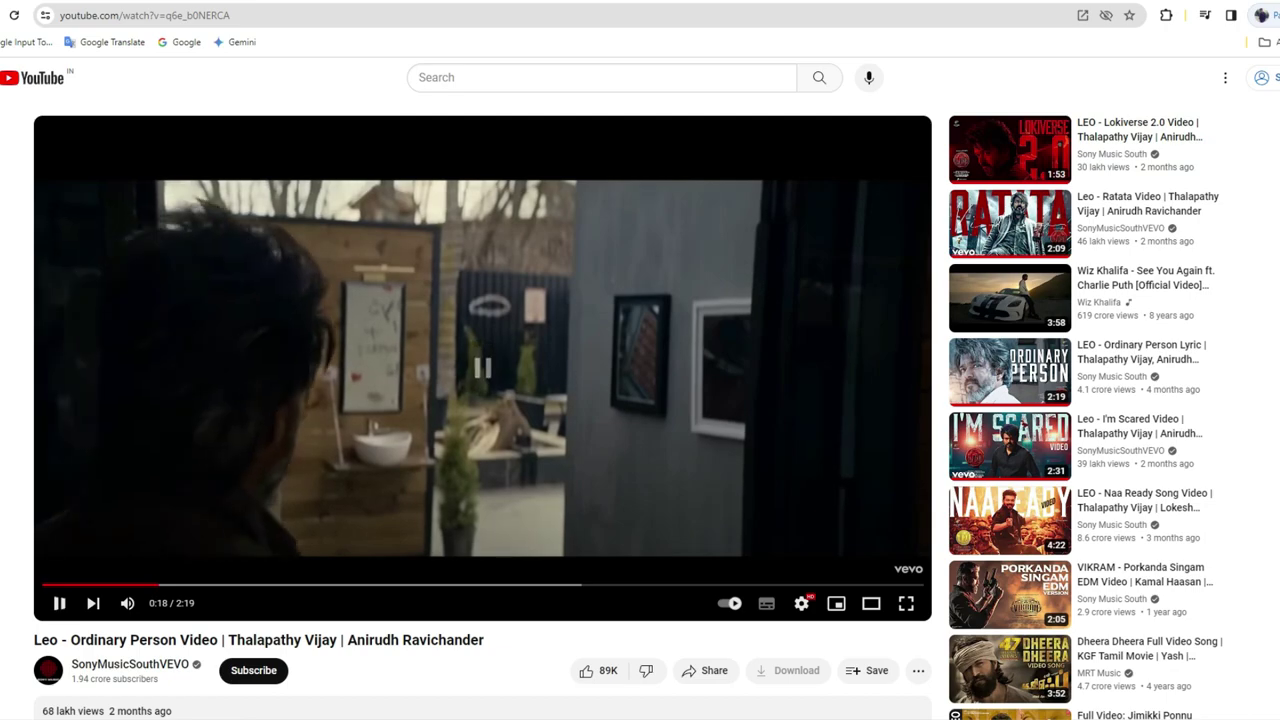
mouse_move(855, 716)
click(855, 666)
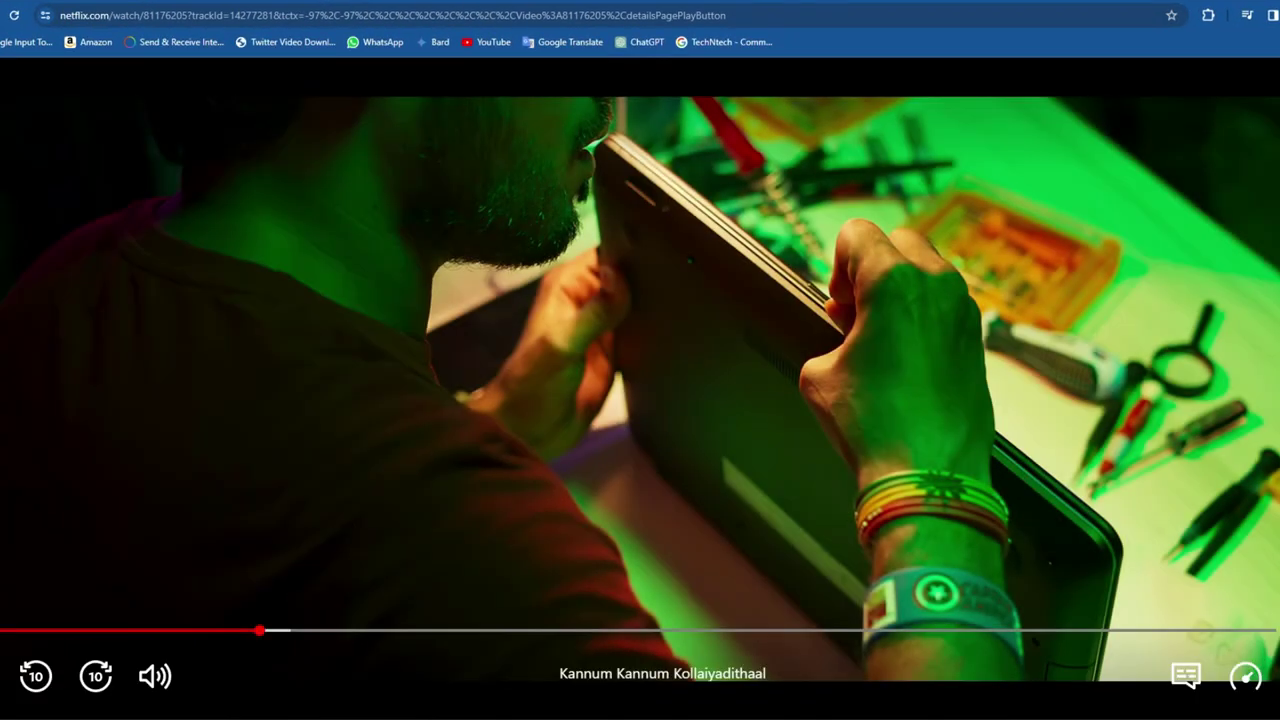
key(space)
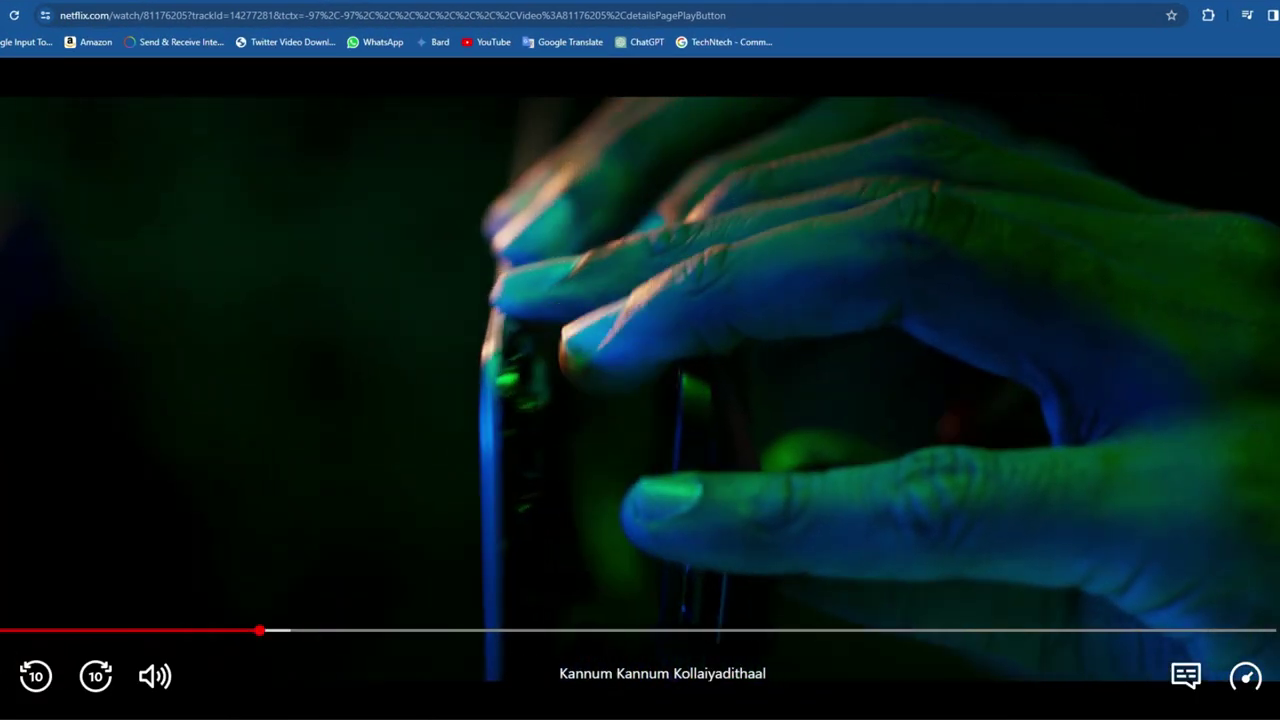